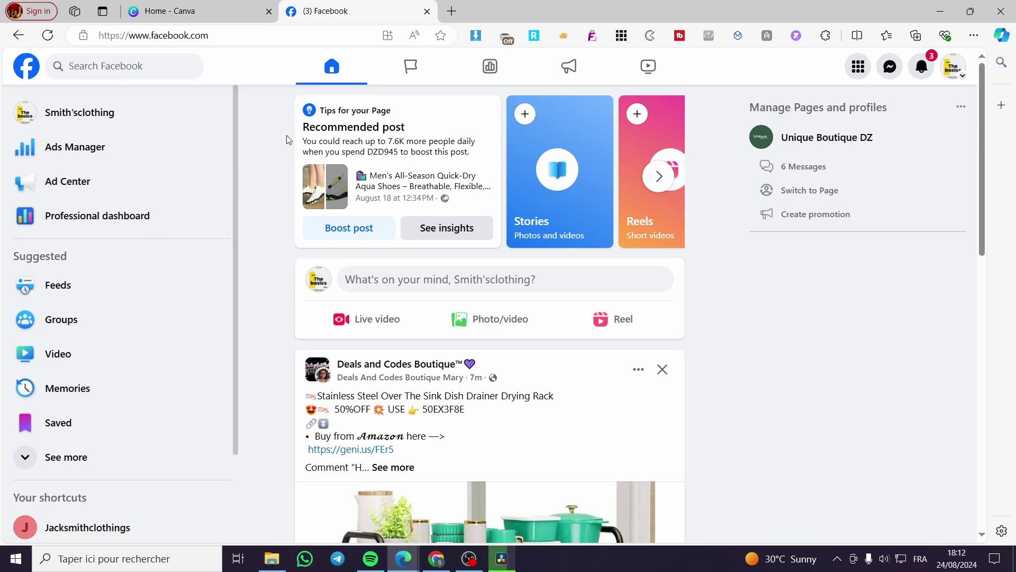
Step: Open the Professional dashboard's Home insights and scroll down to the Meta Business Suite offer
scroll(554, 418, "down", 1)
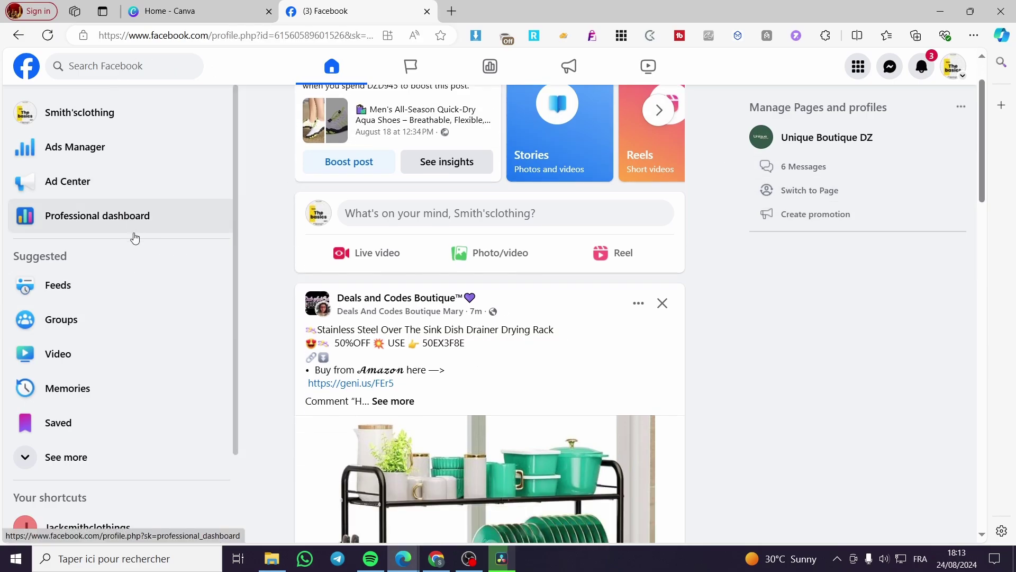
left_click(133, 230)
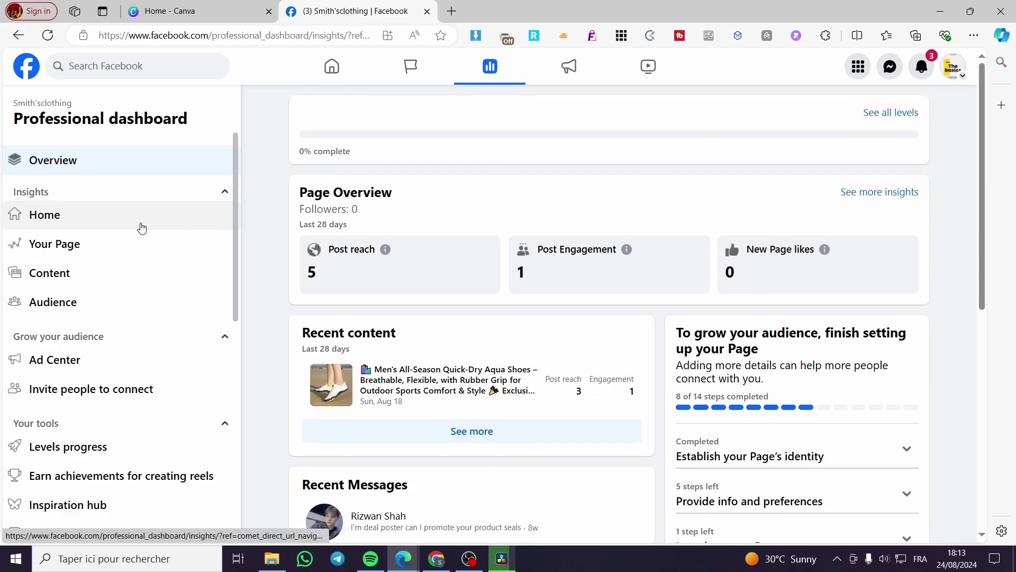
left_click(191, 221)
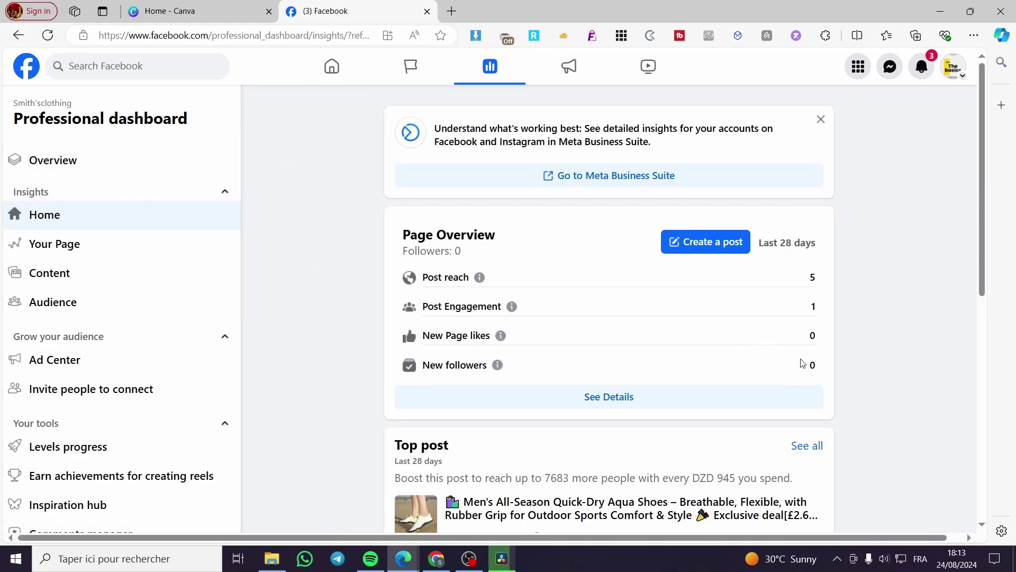
scroll(768, 357, "down", 1)
scroll(820, 143, "up", 1)
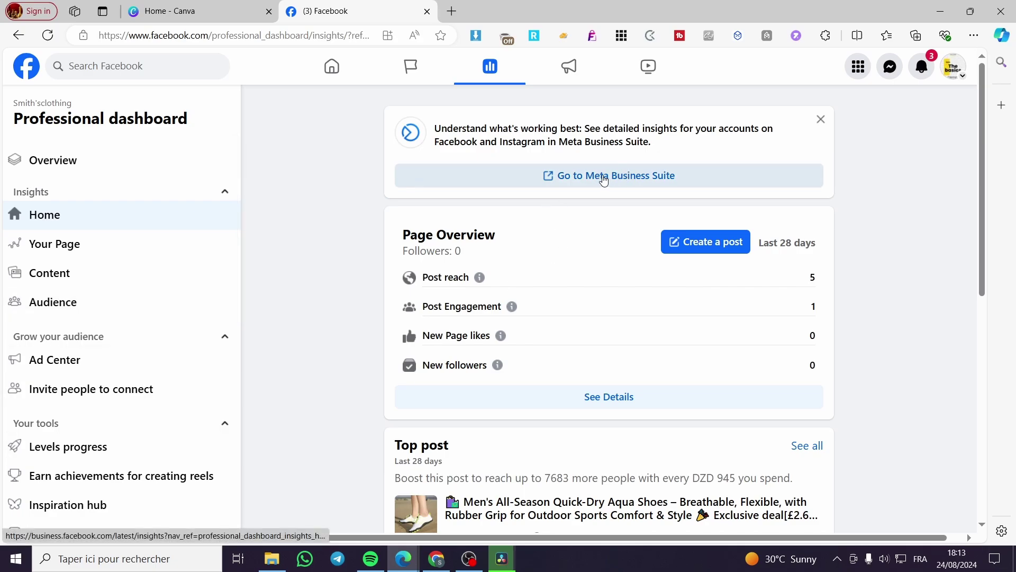
scroll(100, 368, "down", 5)
scroll(102, 367, "down", 2)
scroll(106, 376, "down", 2)
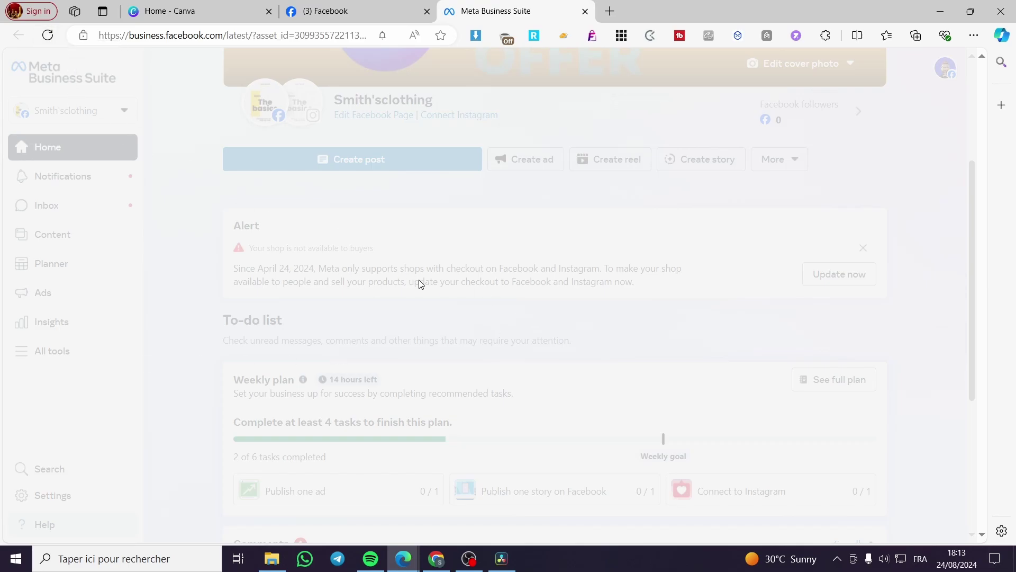
Step: Reload the Smith'sclothing Business Suite home page so it fully loads
left_click(54, 36)
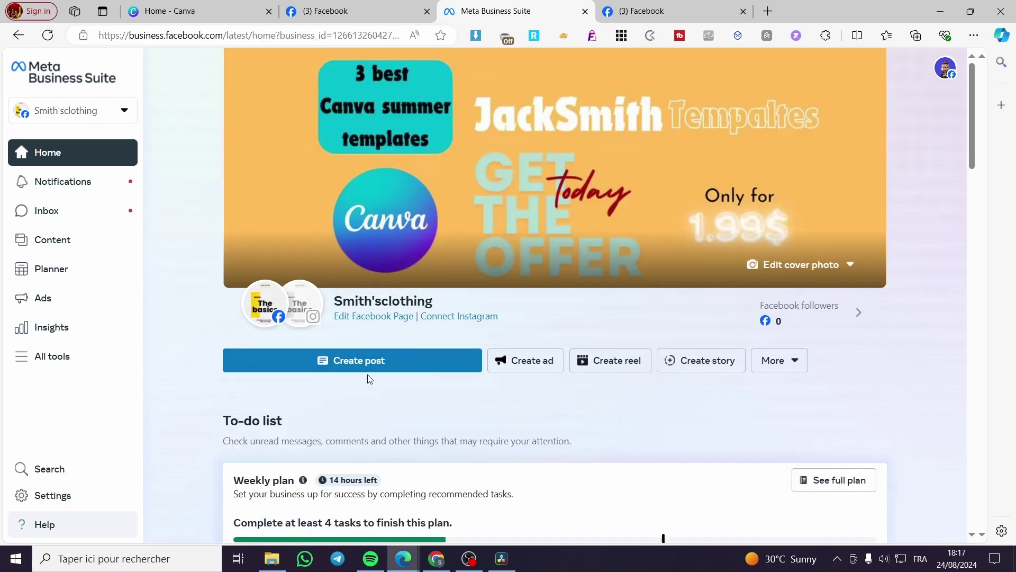
Step: Start a new post with the text 'Websites Designs for only 125$ - - -'
left_click(375, 373)
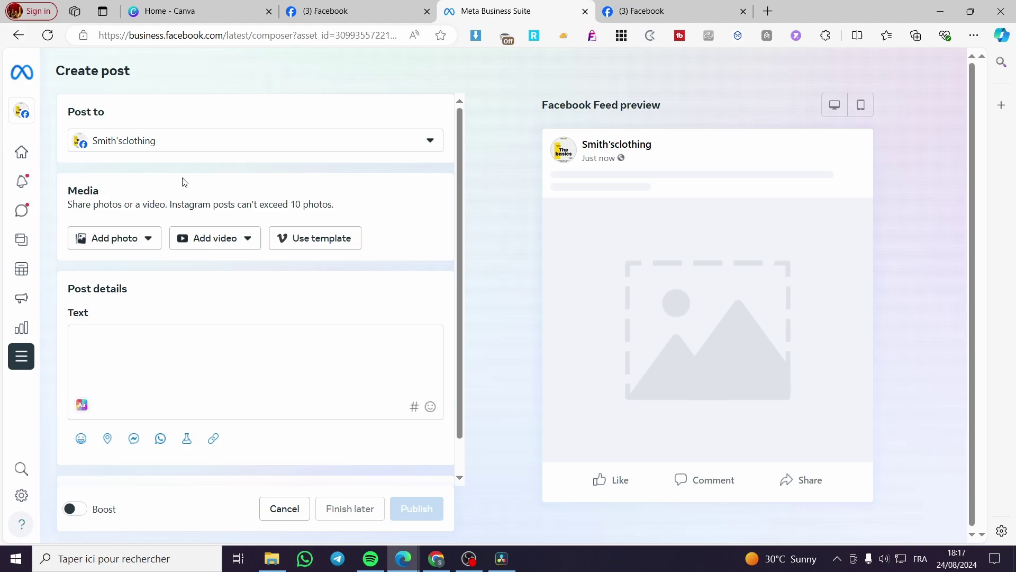
scroll(139, 366, "down", 1)
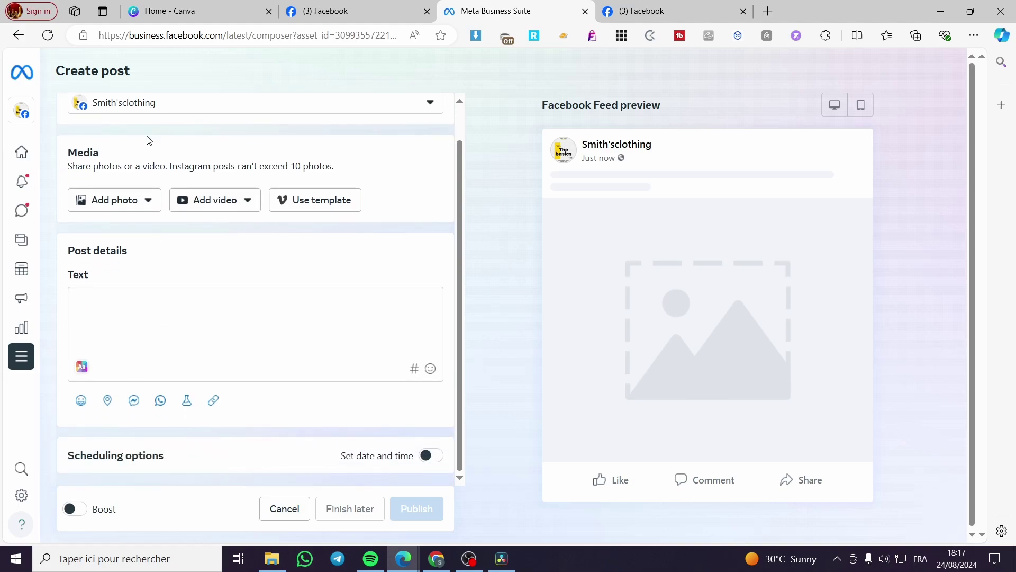
left_click(125, 300)
scroll(164, 312, "up", 1)
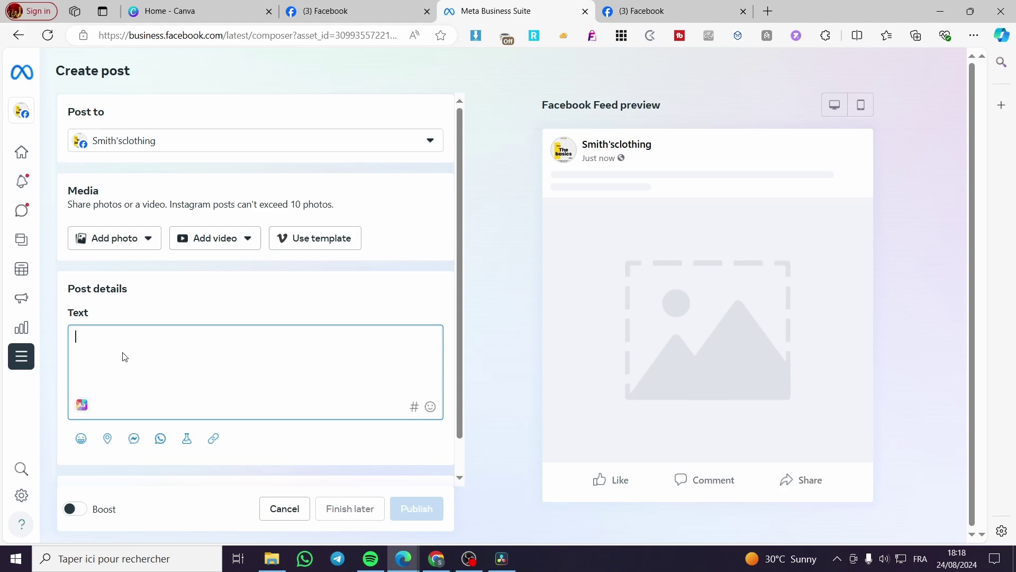
type("Web")
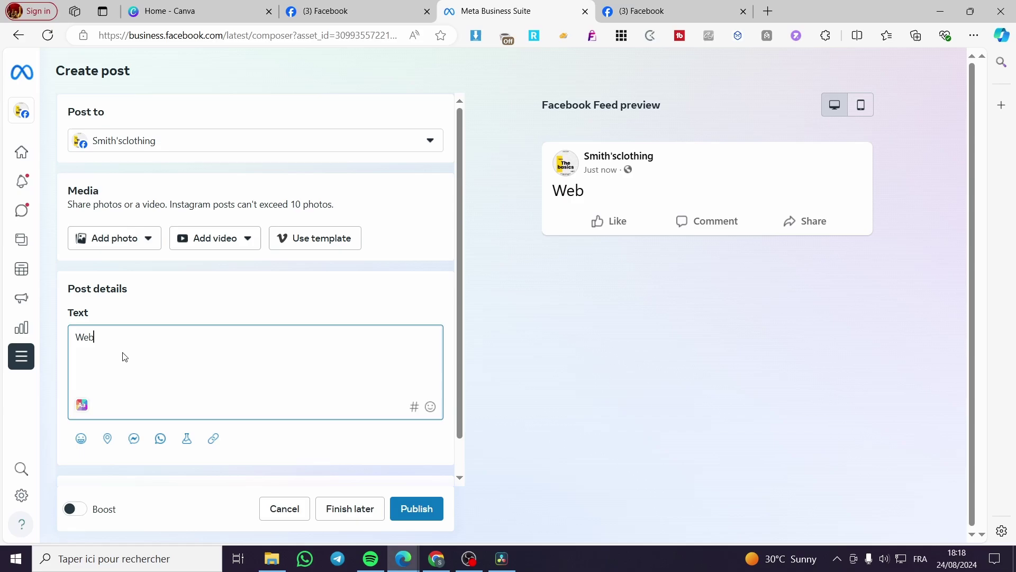
type("sites ")
type("Desi")
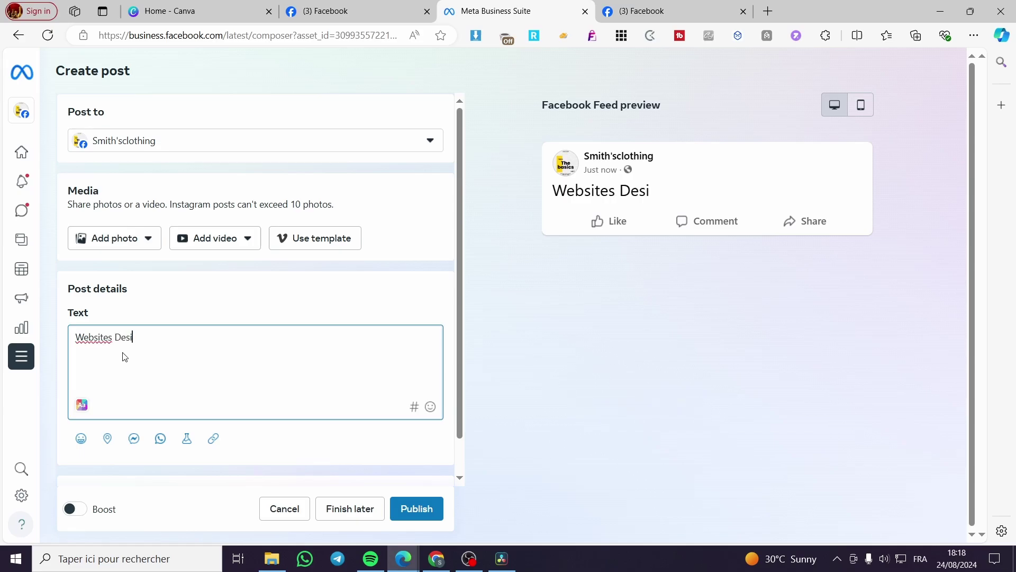
type("gns ")
type("for on")
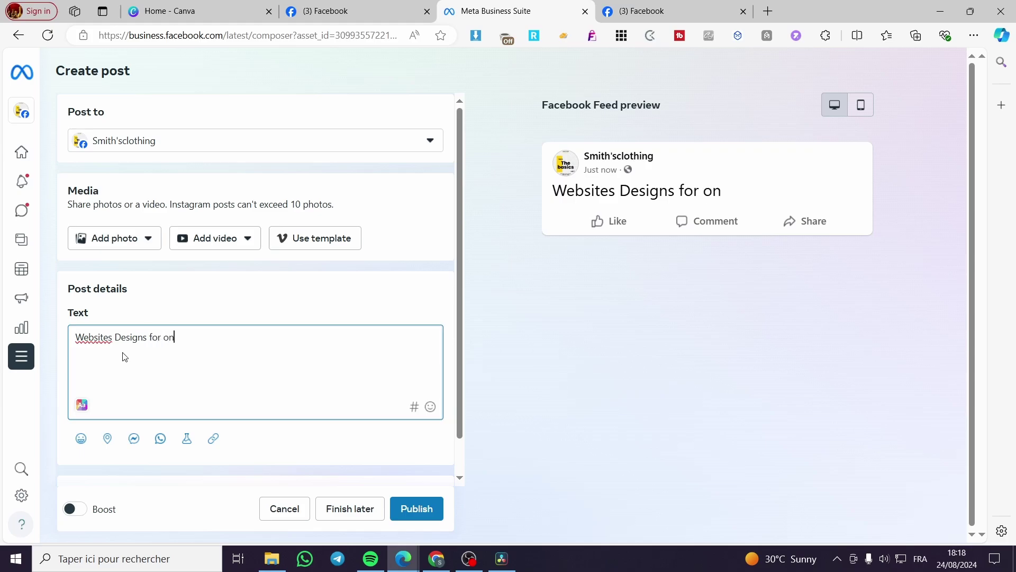
type("ly 125")
type("$")
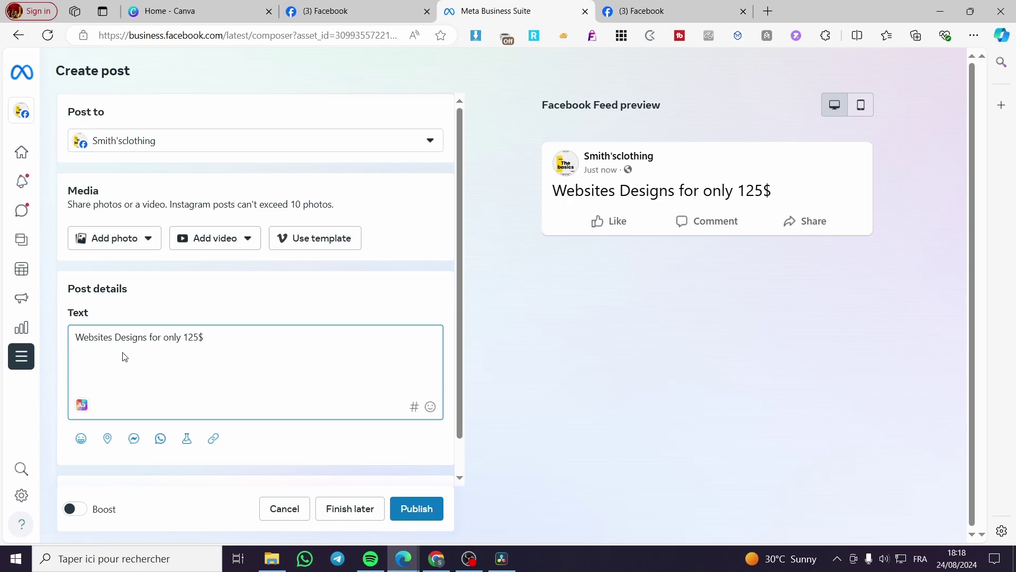
type(" -")
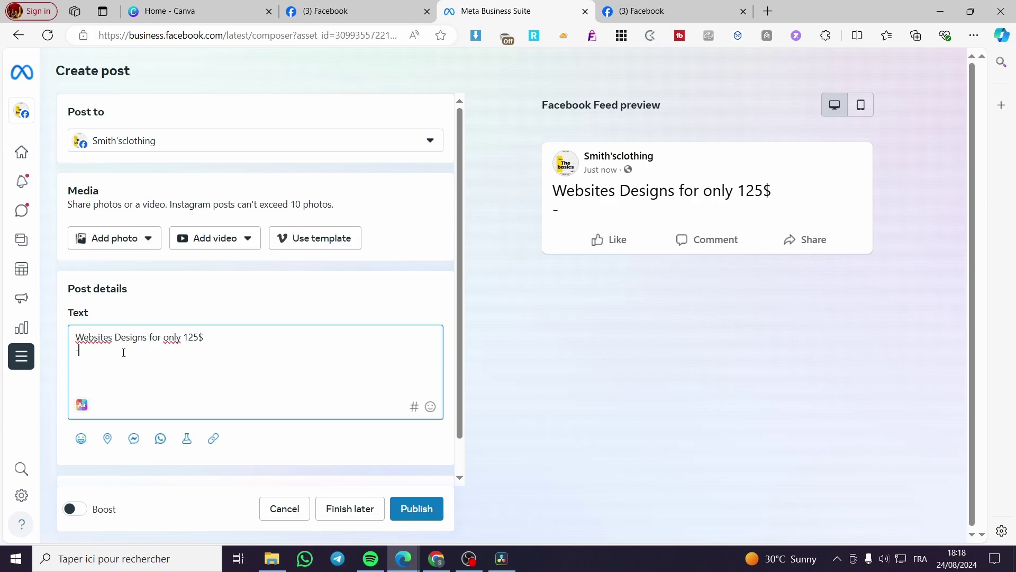
type(" - -")
Step: Add dash lines below the headline and list 'logo creation' as a service
key("Return")
type("-")
key("Return")
type("-")
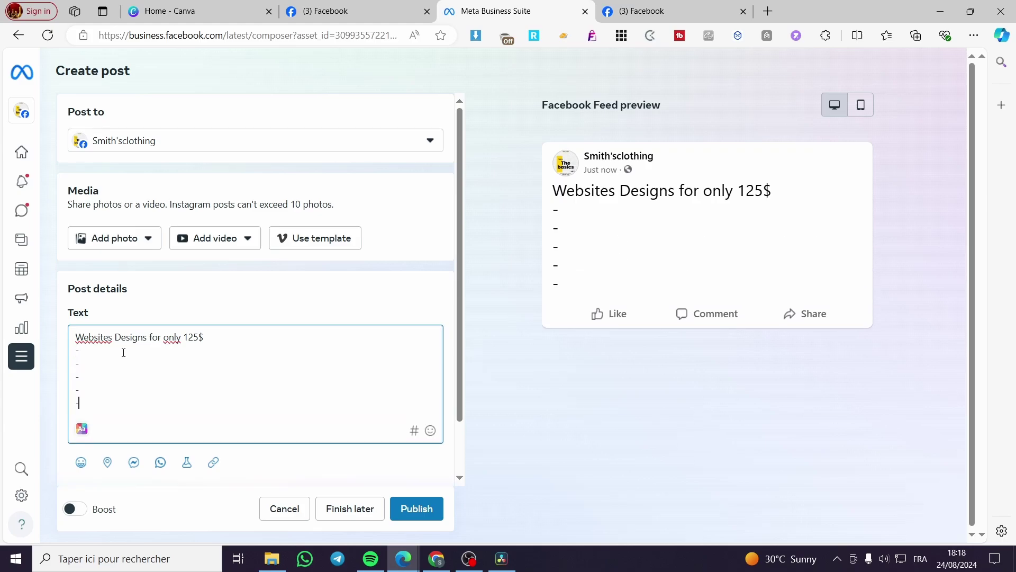
key("Return")
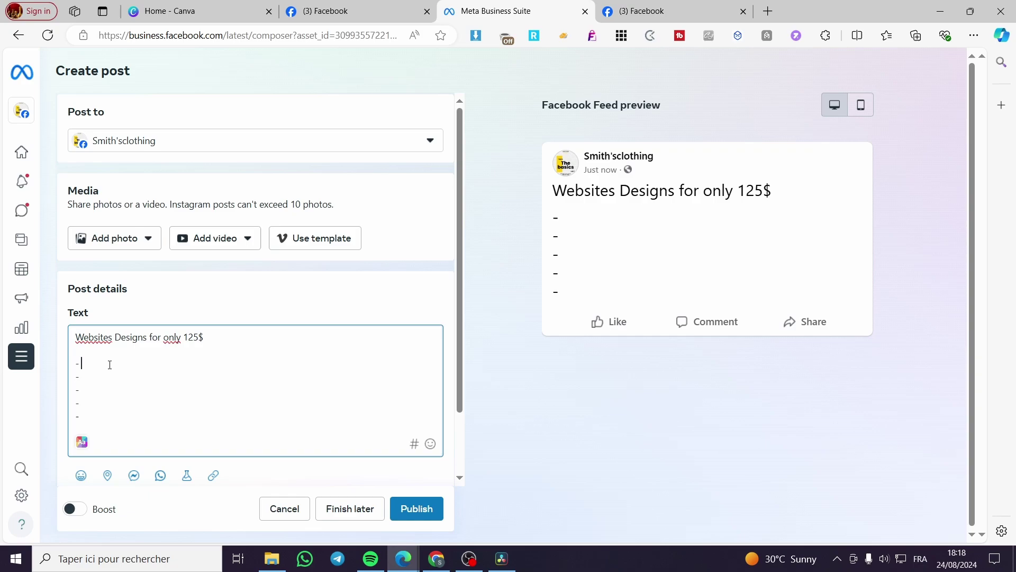
type("logo cr")
type("eati")
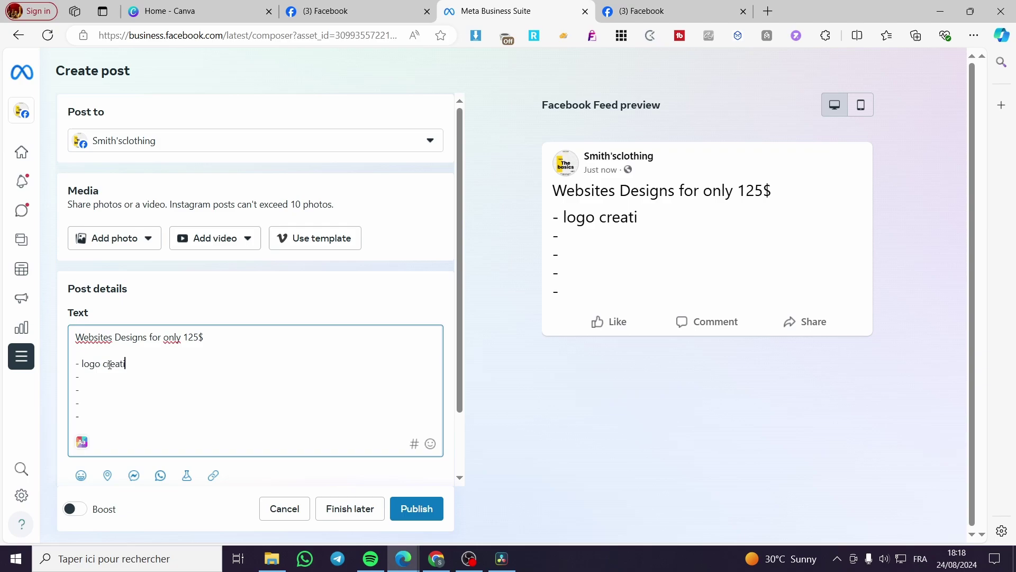
type("on")
Step: Add 'banner uploading' on the next line and delete the leftover empty dash lines
left_click(93, 382)
type("banner")
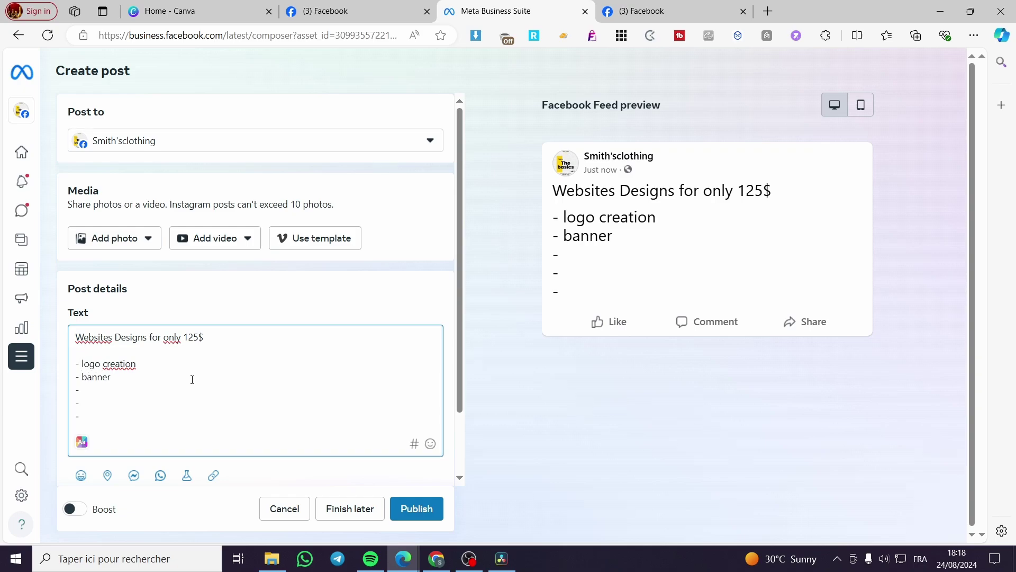
type(" uploadi")
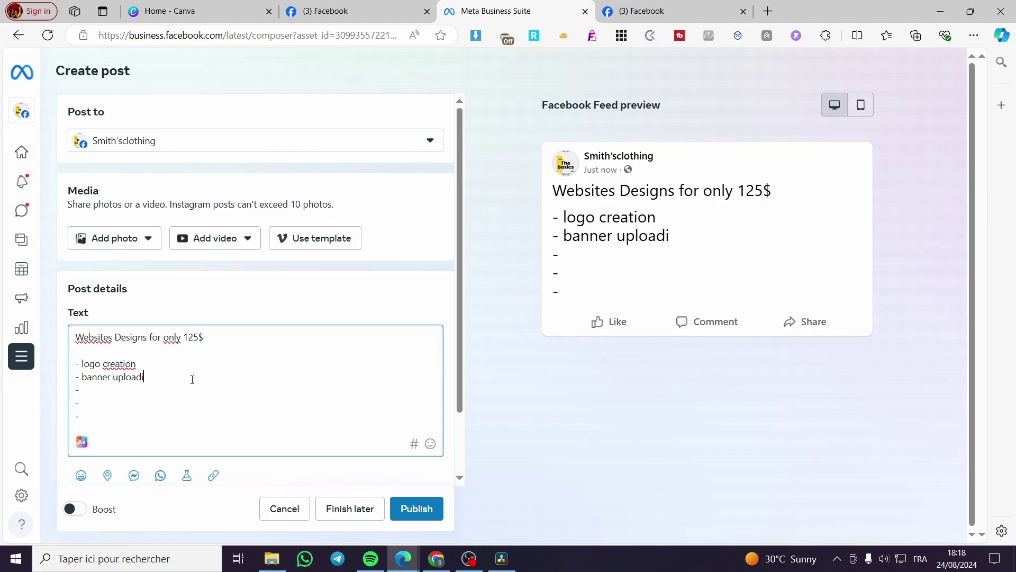
type("nd")
key("BackSpace")
type("g")
left_click_drag(77, 391, 90, 420)
key("BackSpace")
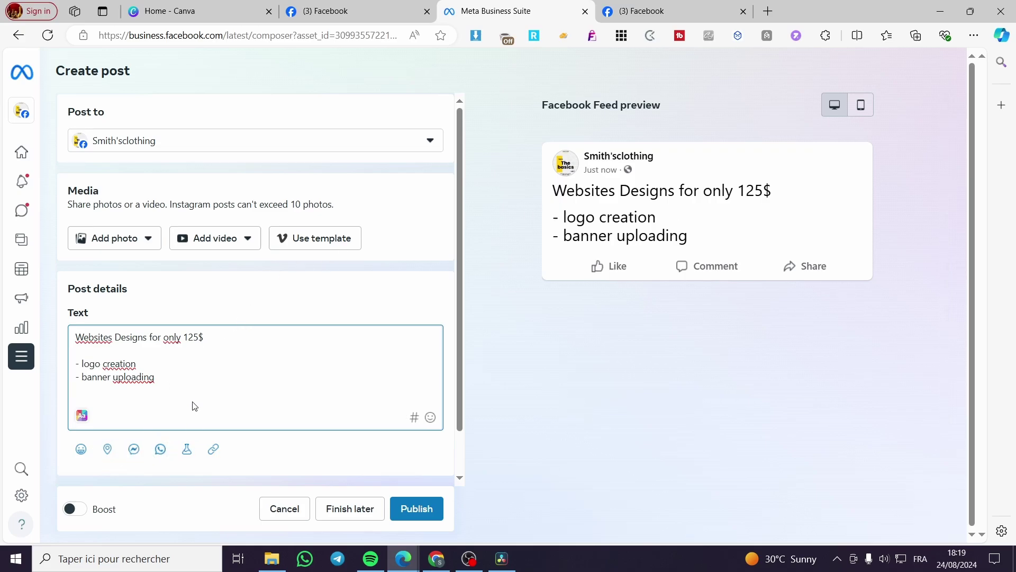
Step: Check the Add photo options, then cancel the post and leave without posting
left_click(116, 242)
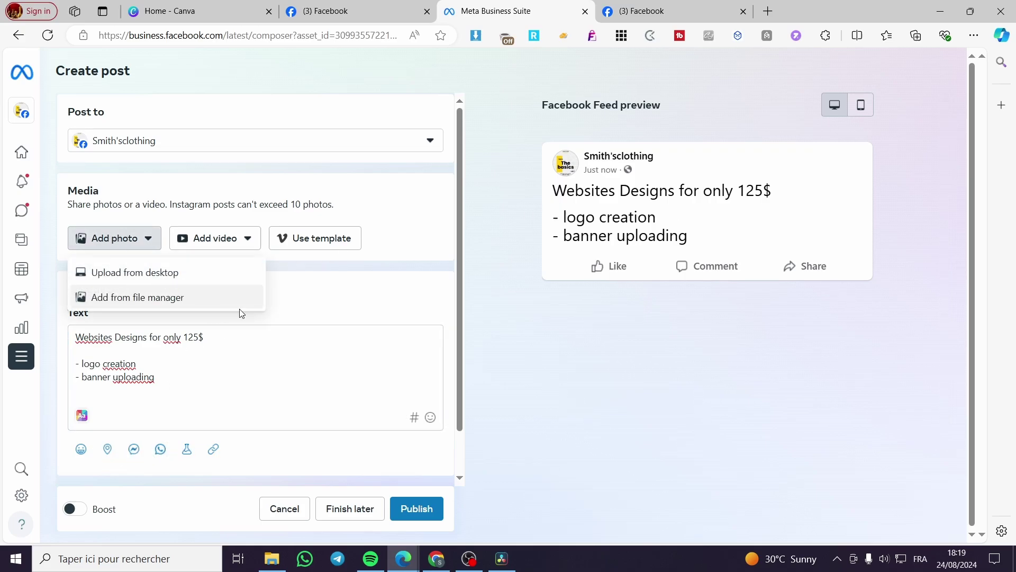
left_click(362, 302)
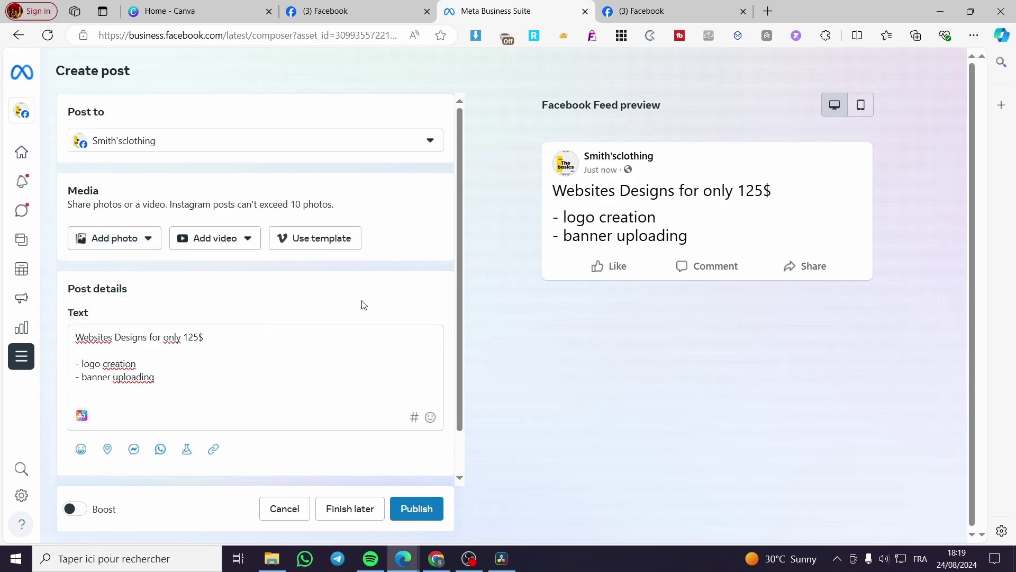
left_click(284, 508)
left_click(615, 328)
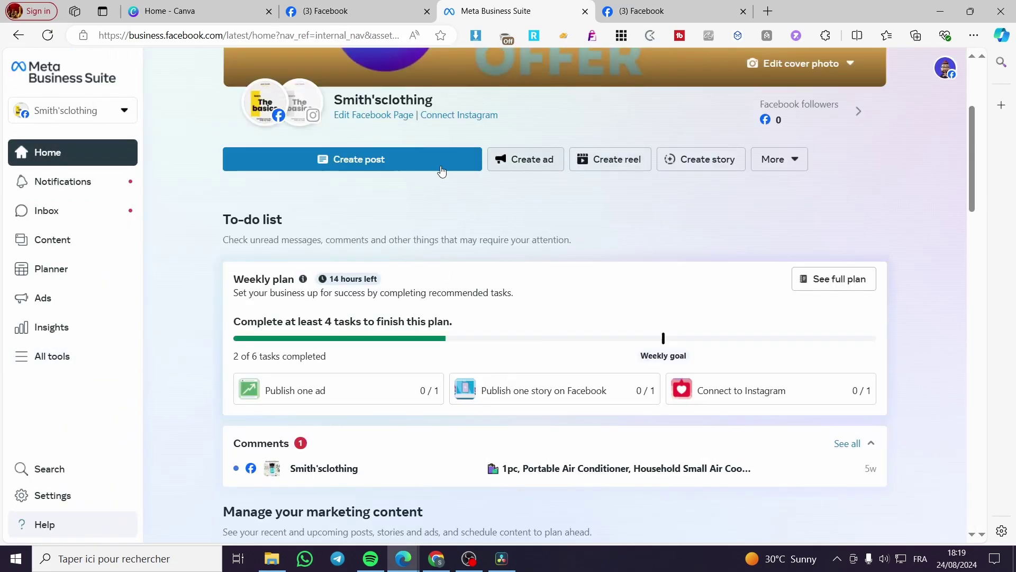
Step: Return to the Facebook page and scroll its About section to Basic info
left_click(645, 8)
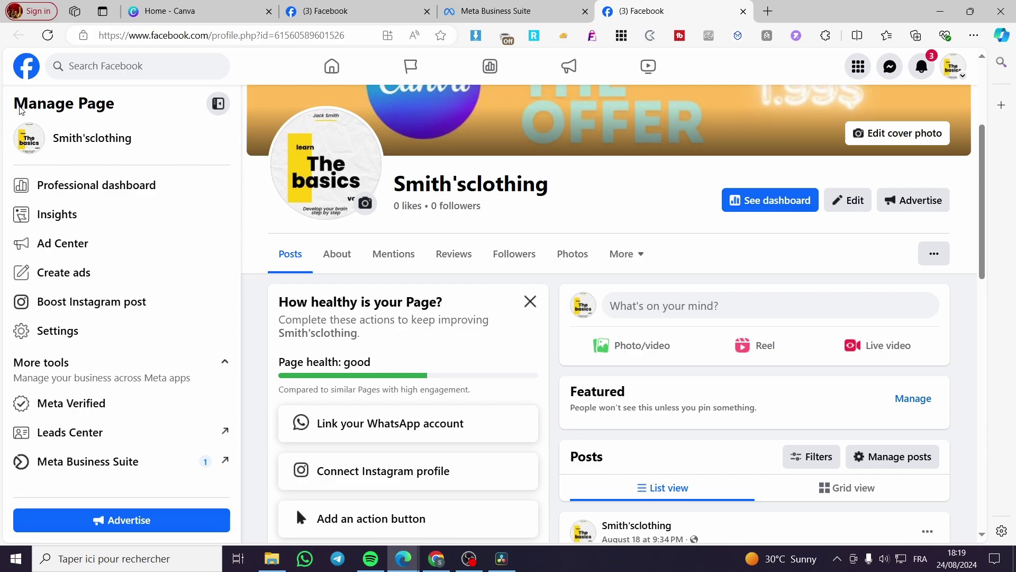
left_click(337, 254)
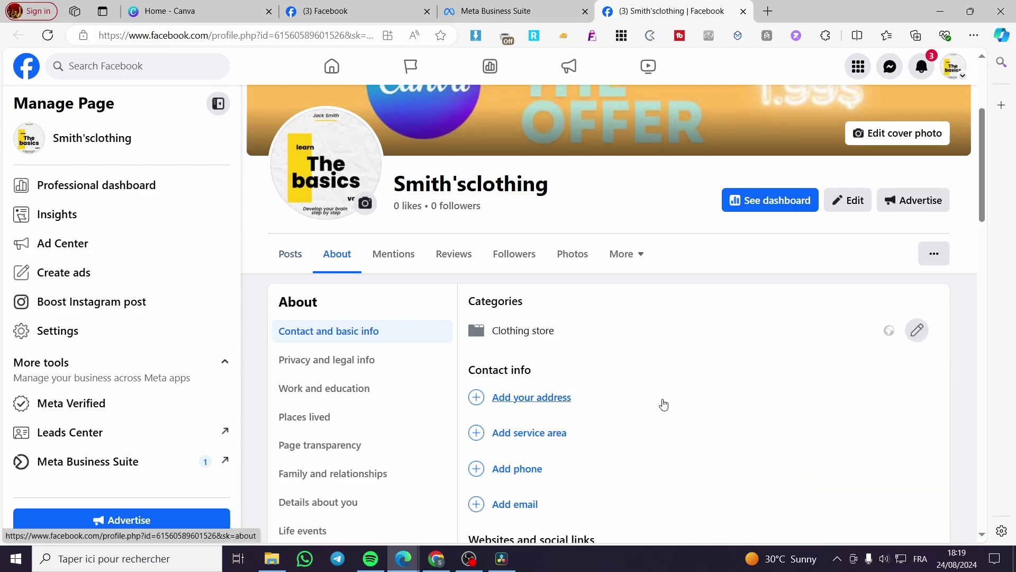
scroll(663, 405, "down", 4)
scroll(536, 190, "down", 1)
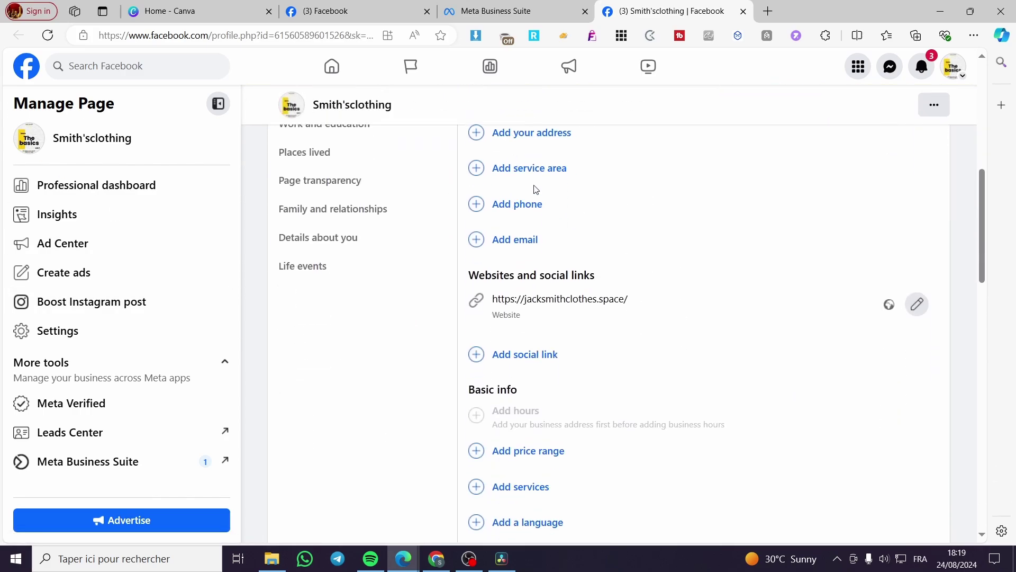
scroll(563, 256, "up", 3)
scroll(563, 233, "down", 3)
scroll(574, 233, "down", 2)
scroll(532, 292, "down", 1)
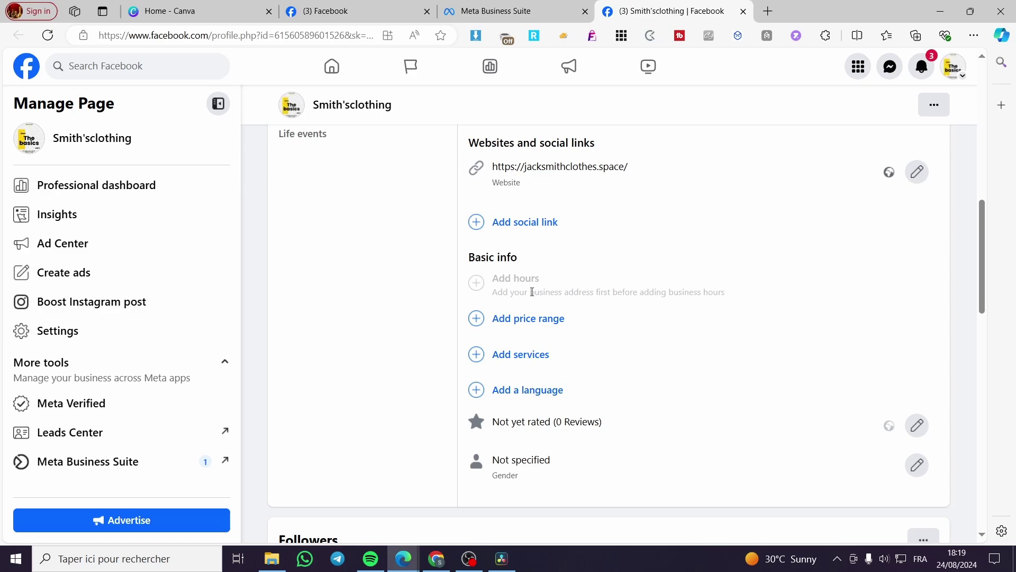
Step: Add Delivery and In-store shopping as the page's service options
left_click(537, 356)
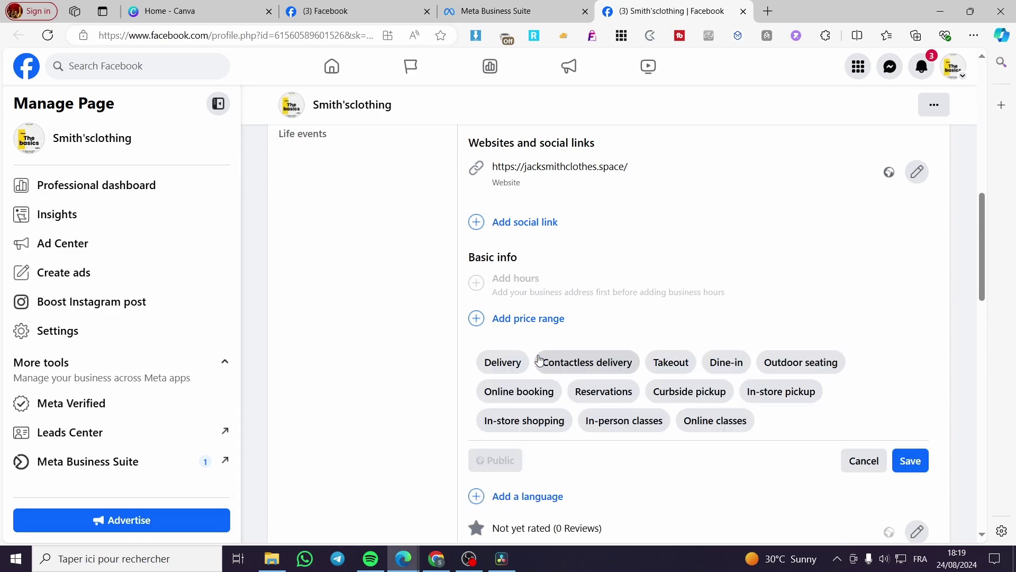
left_click(505, 367)
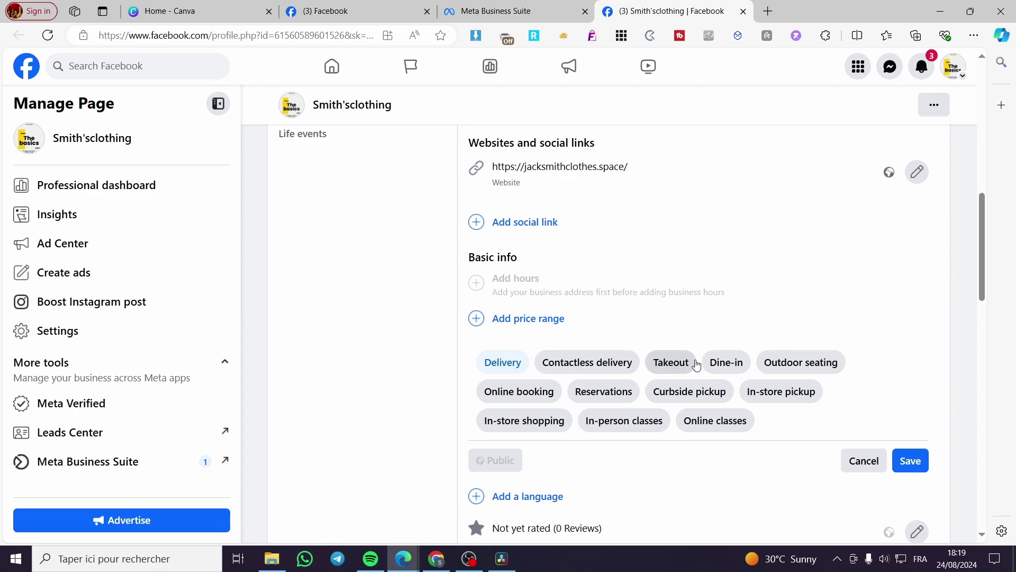
left_click(537, 430)
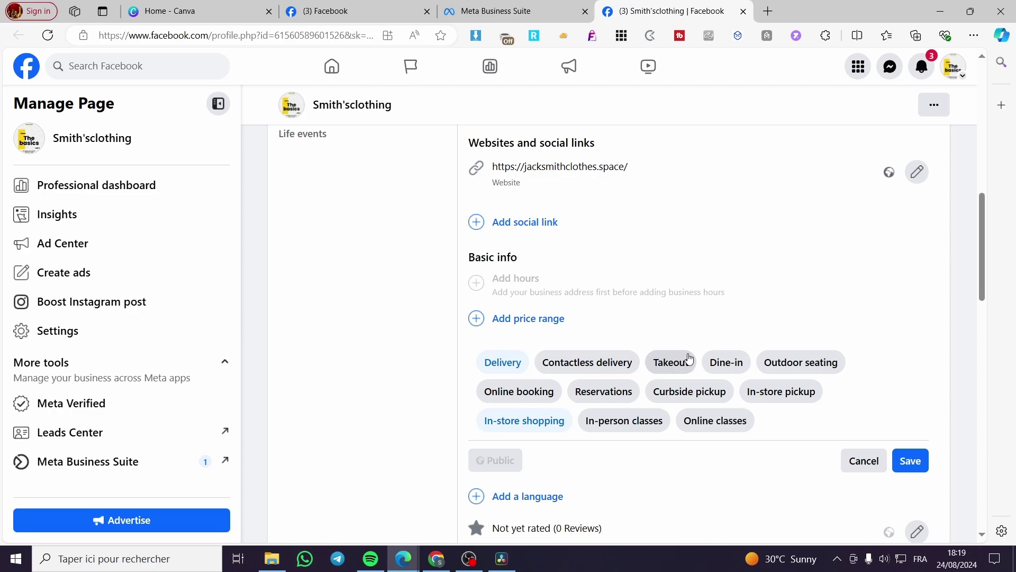
scroll(537, 328, "up", 4)
scroll(497, 328, "up", 6)
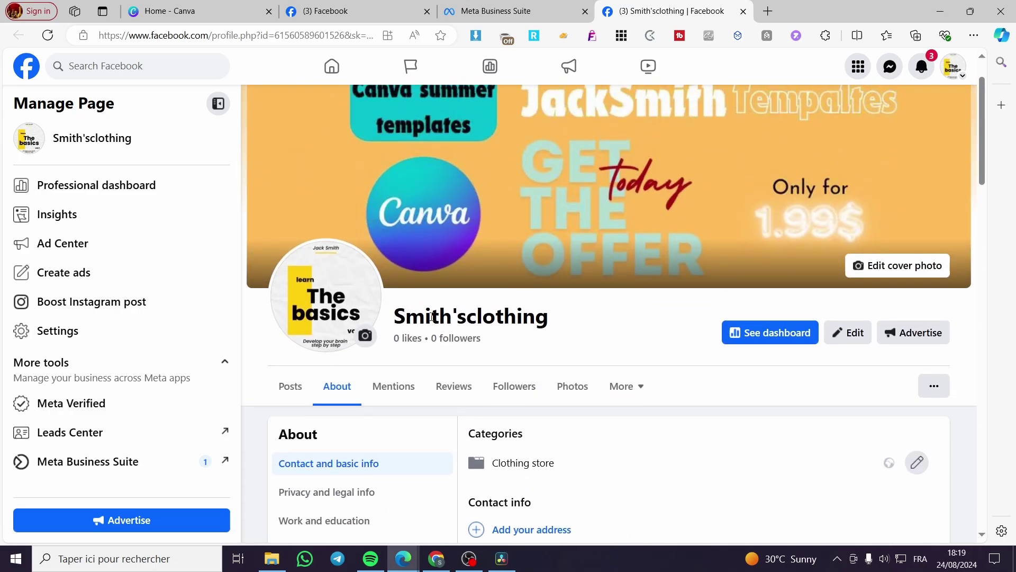